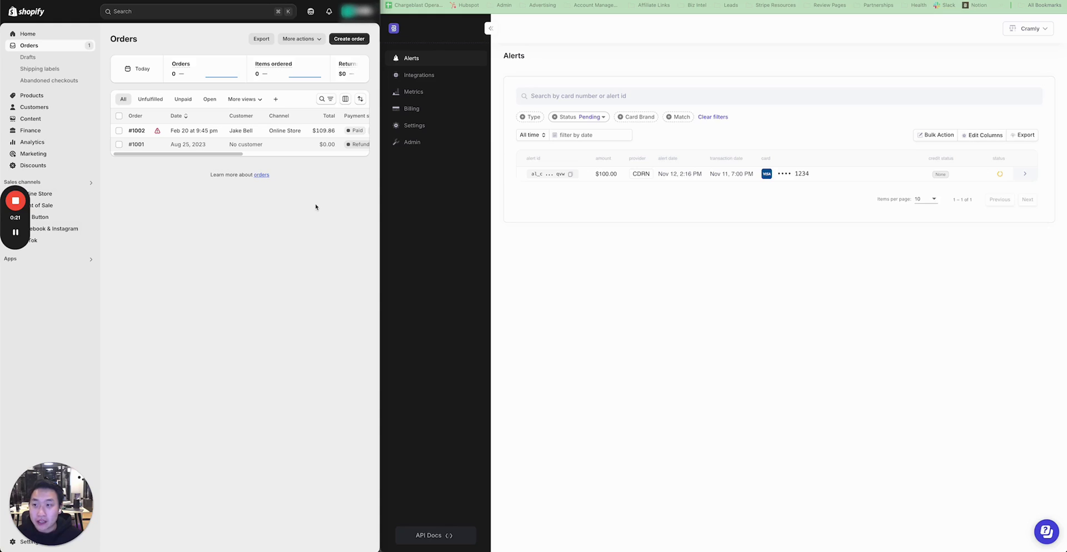
Step: Search Shopify for 'statement descriptor' and open the Shopify Payments settings showing 'SP MONGLE'
{"action": "left_click", "coordinate": [209, 13]}
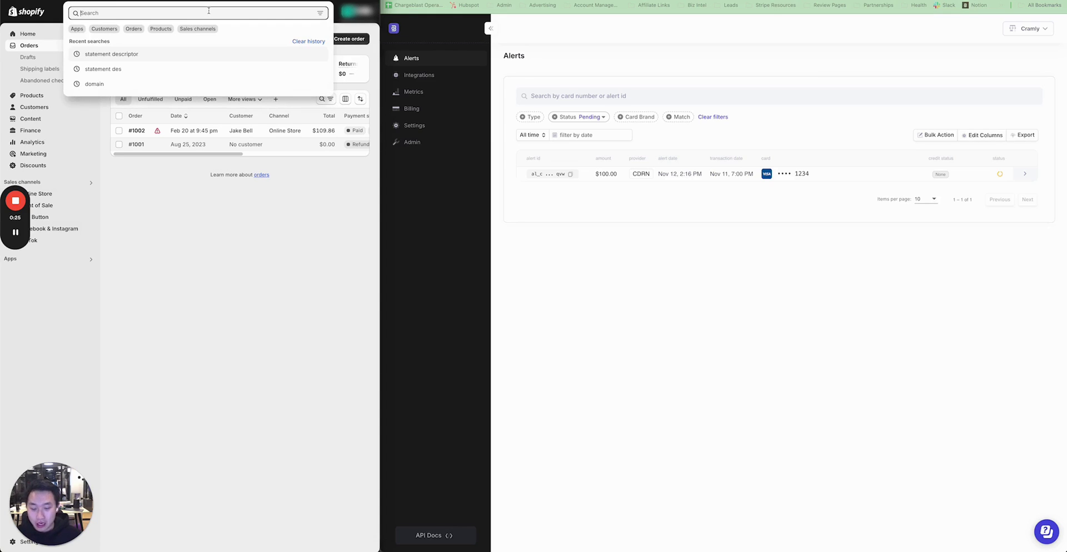
{"action": "type", "text": "statement de"}
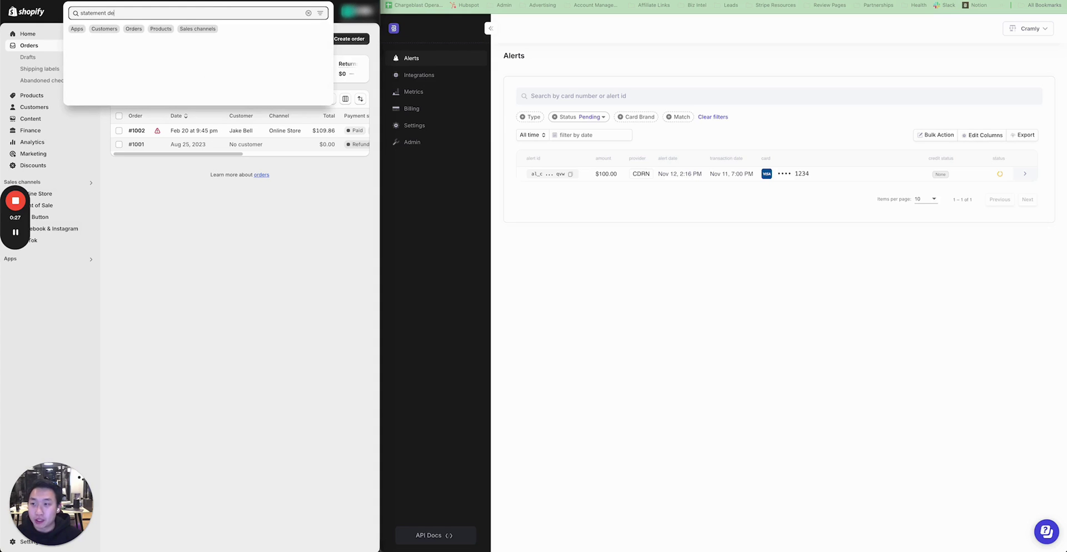
{"action": "type", "text": "scriptor"}
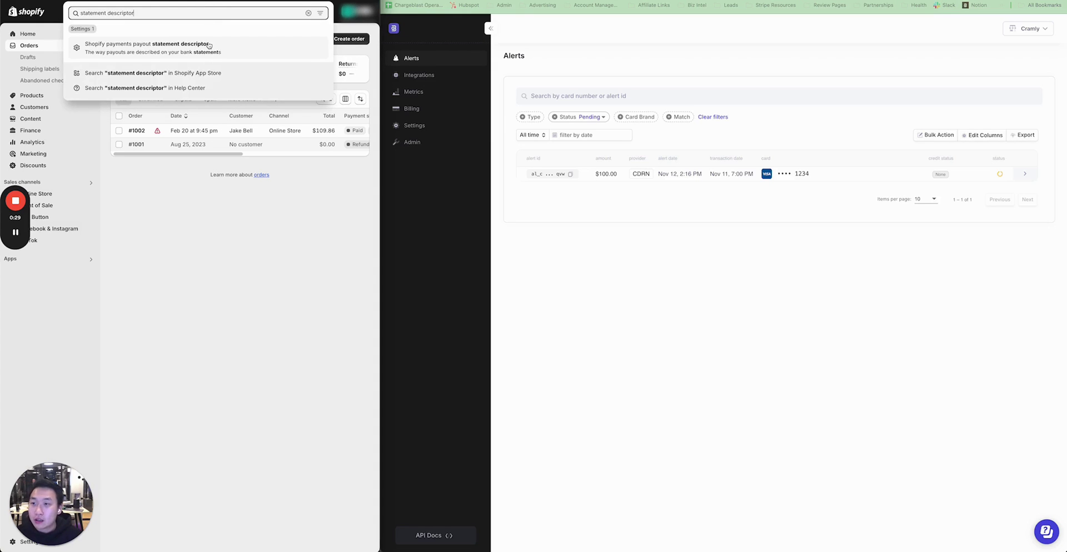
{"action": "left_click", "coordinate": [209, 45]}
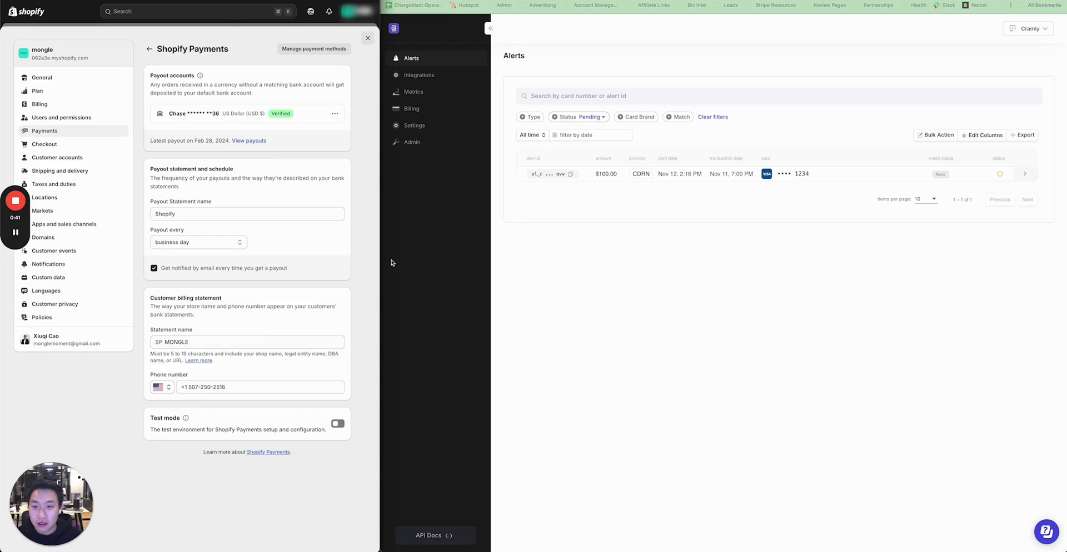
Step: Enroll the billing descriptor 'SP Mongle' for Mastercard Ethoca alerts in Chargeblast's enrollment settings
{"action": "left_click", "coordinate": [428, 247]}
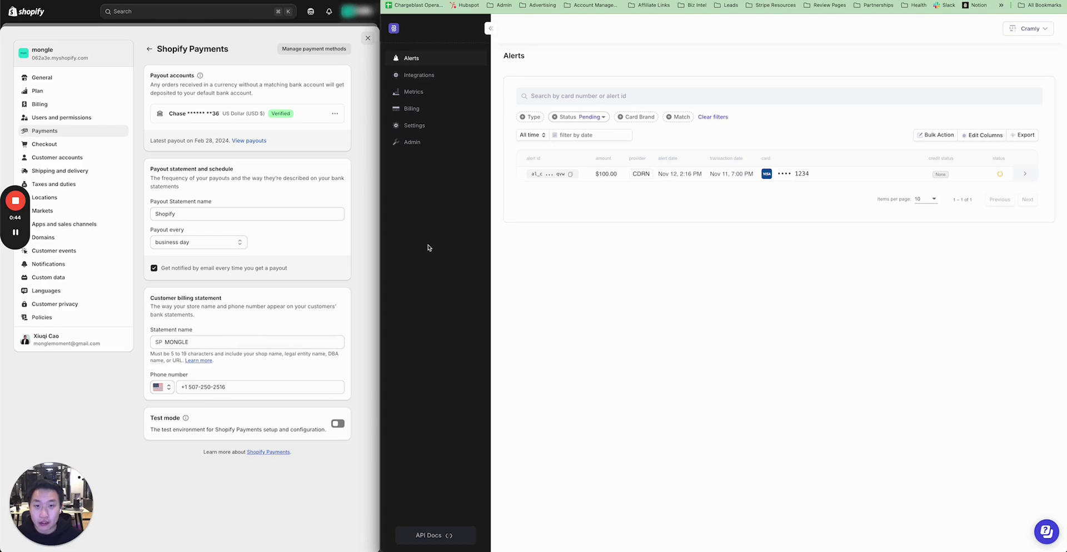
{"action": "left_click", "coordinate": [438, 125]}
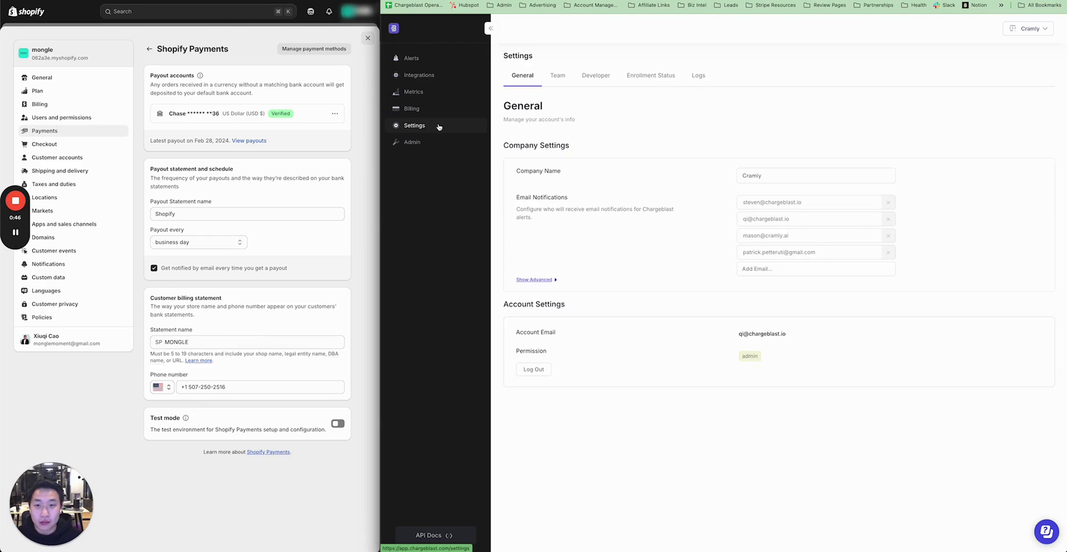
{"action": "left_click", "coordinate": [639, 78]}
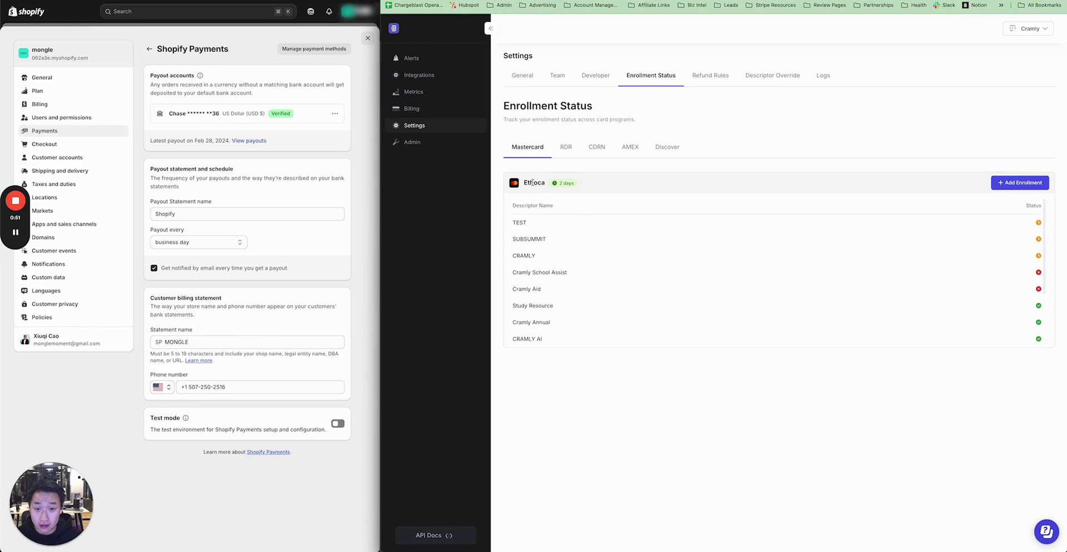
{"action": "left_click", "coordinate": [1019, 182]}
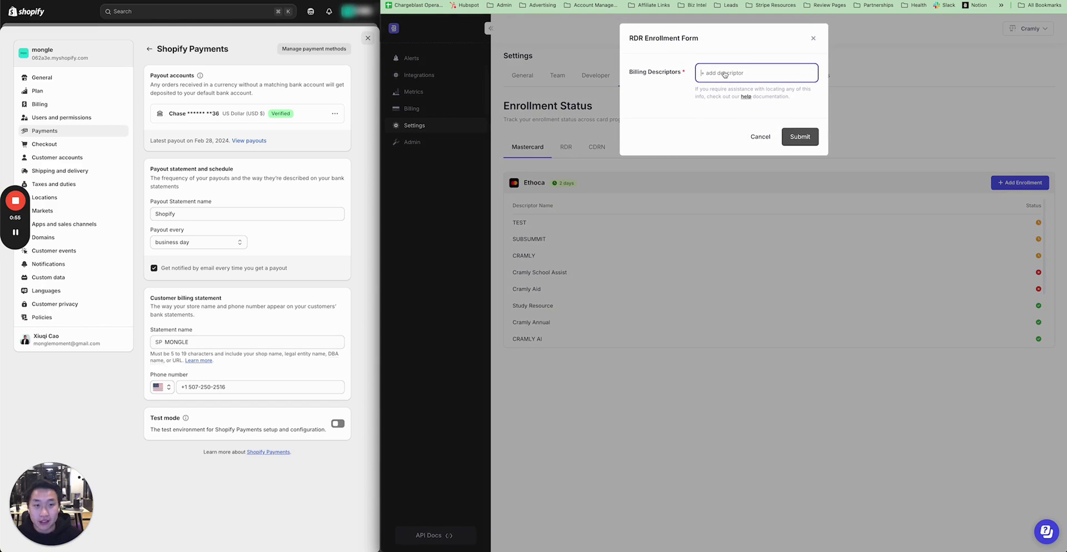
{"action": "type", "text": "SP Mongle"}
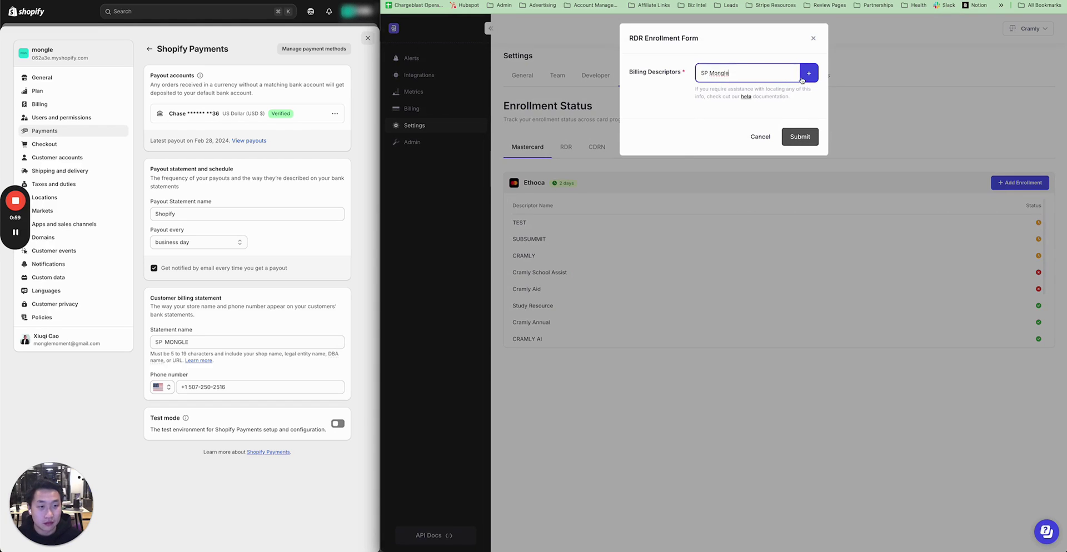
{"action": "left_click", "coordinate": [801, 81]}
{"action": "left_click", "coordinate": [797, 158]}
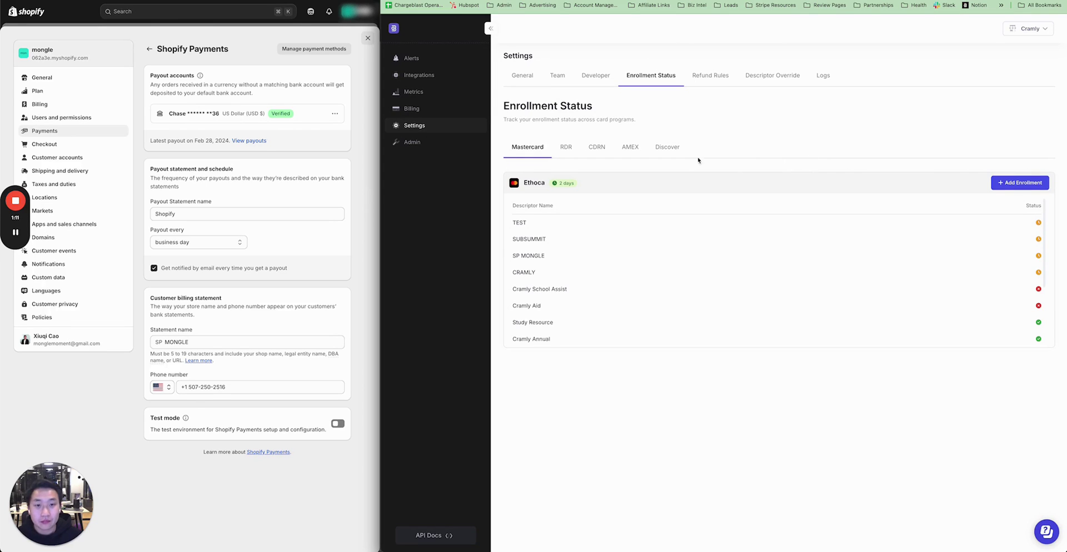
Step: Show the RDR enrollment list of Visa CAIDs and BINs, closing the new ARN form unsubmitted
{"action": "left_click", "coordinate": [565, 148]}
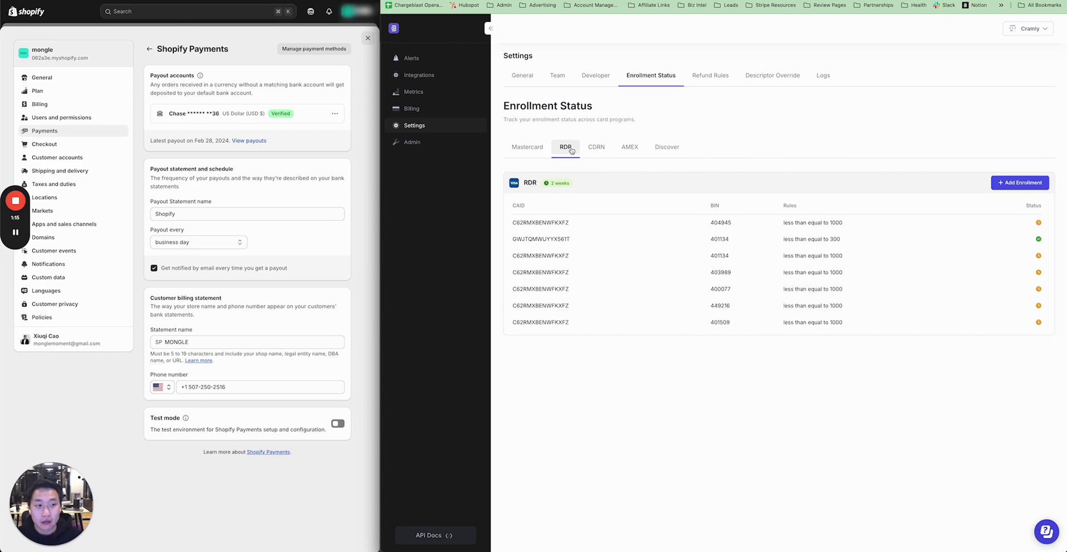
{"action": "left_click", "coordinate": [1019, 182]}
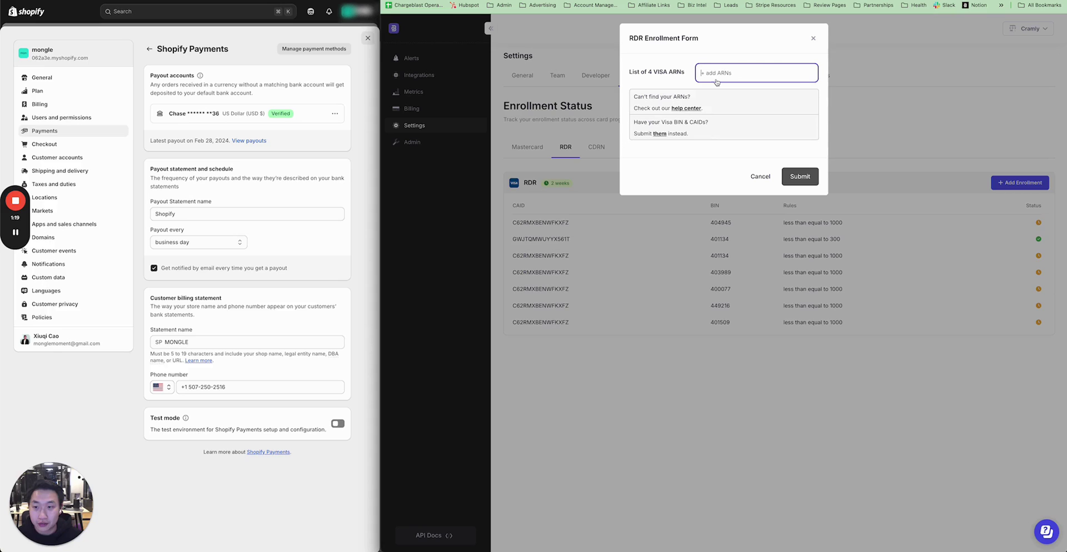
{"action": "left_click", "coordinate": [609, 138]}
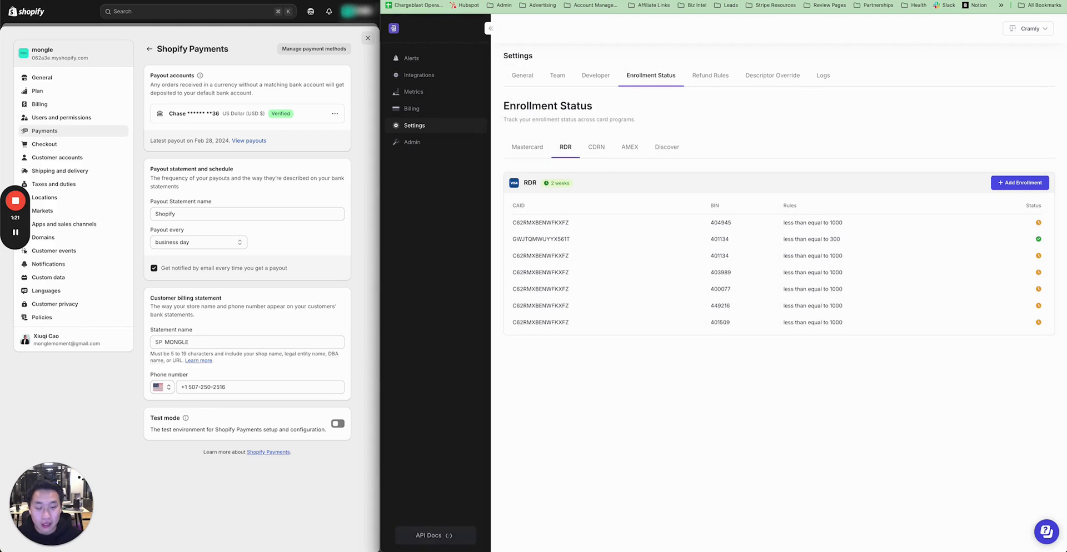
{"action": "mouse_move", "coordinate": [645, 534]}
{"action": "right_click", "coordinate": [578, 533]}
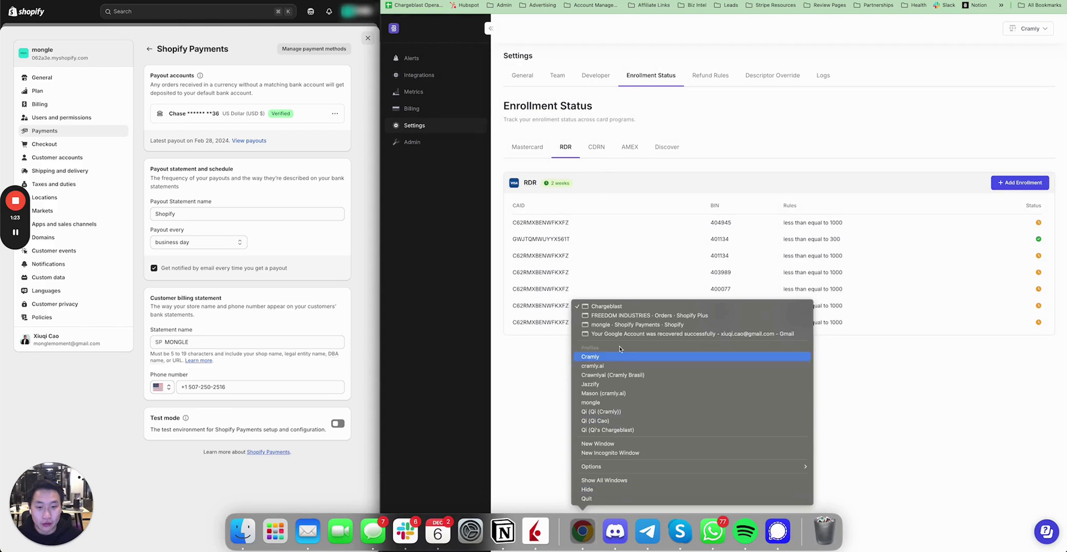
Step: Switch to the Shopify Plus orders window and filter orders by payment status 'Refunded'
{"action": "left_click", "coordinate": [639, 315]}
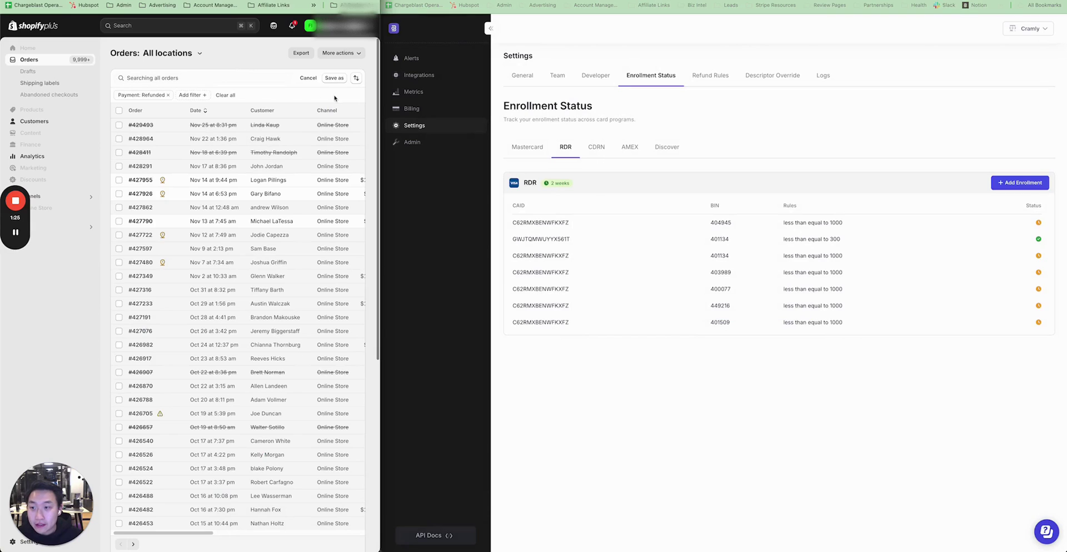
{"action": "left_click", "coordinate": [167, 96]}
{"action": "left_click", "coordinate": [142, 96]}
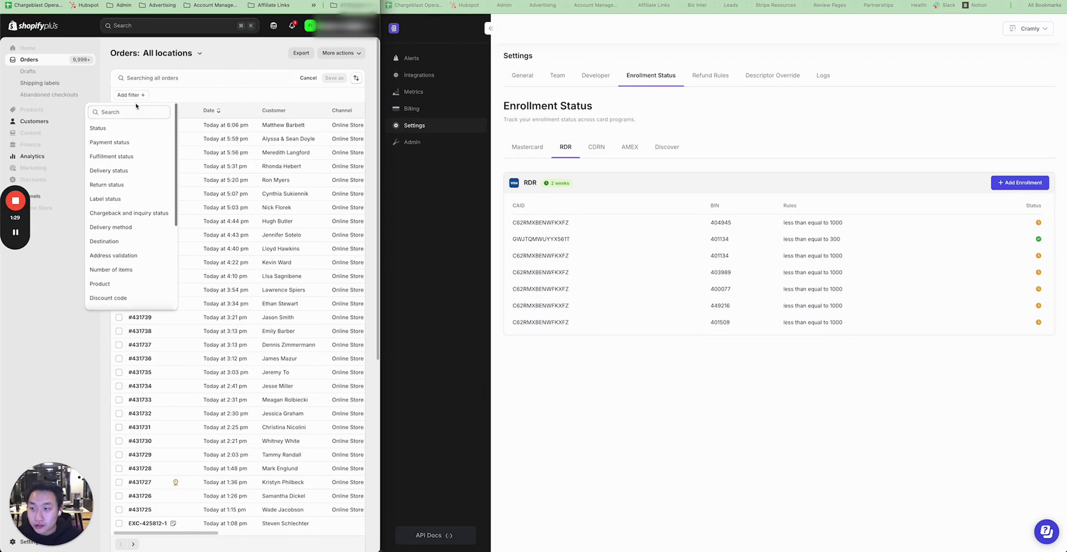
{"action": "left_click", "coordinate": [122, 143]}
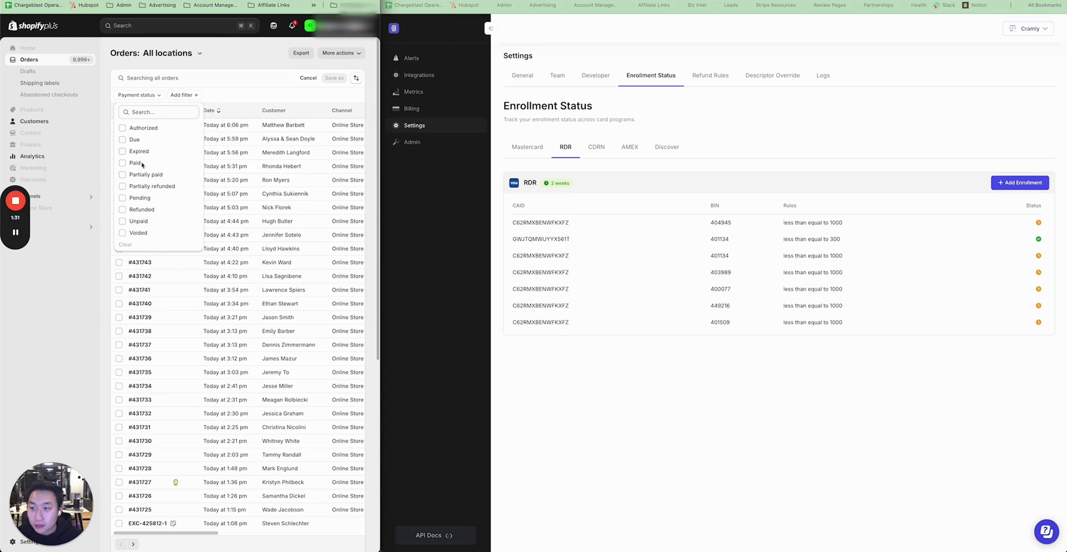
{"action": "left_click", "coordinate": [134, 213]}
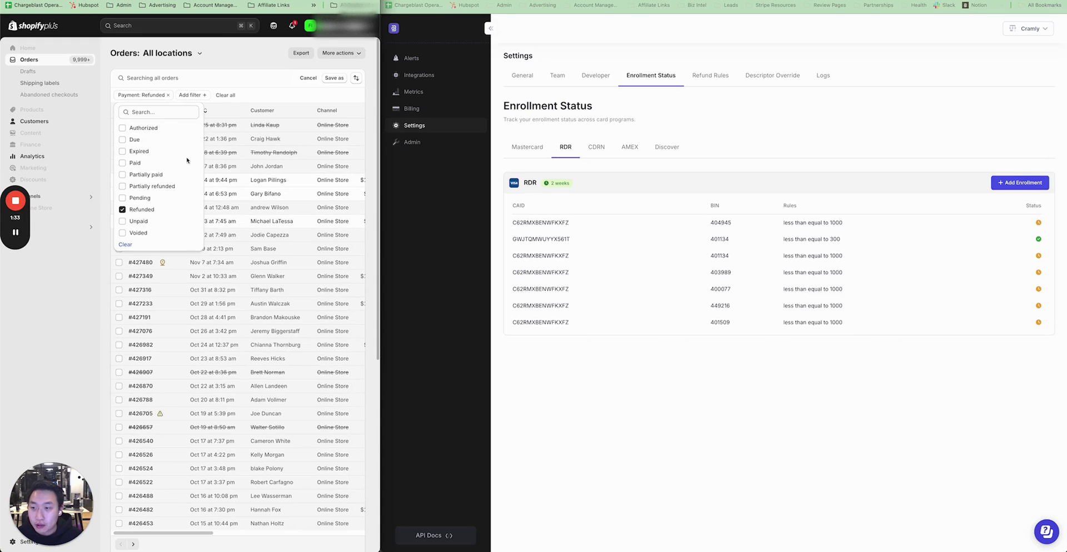
{"action": "left_click", "coordinate": [261, 95]}
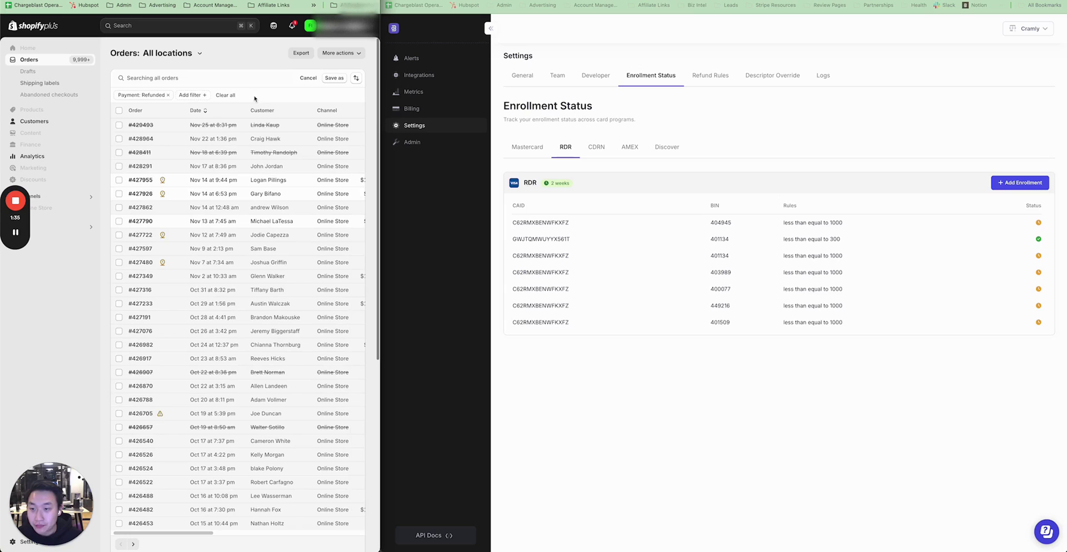
{"action": "scroll", "coordinate": [285, 328], "scroll_direction": "down", "scroll_amount": 2}
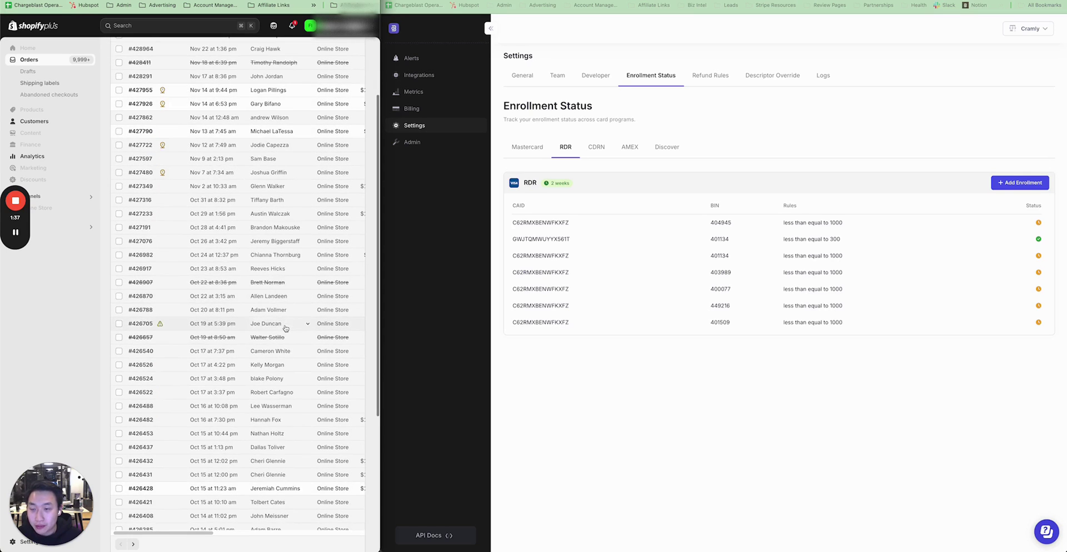
{"action": "scroll", "coordinate": [285, 328], "scroll_direction": "up", "scroll_amount": 2}
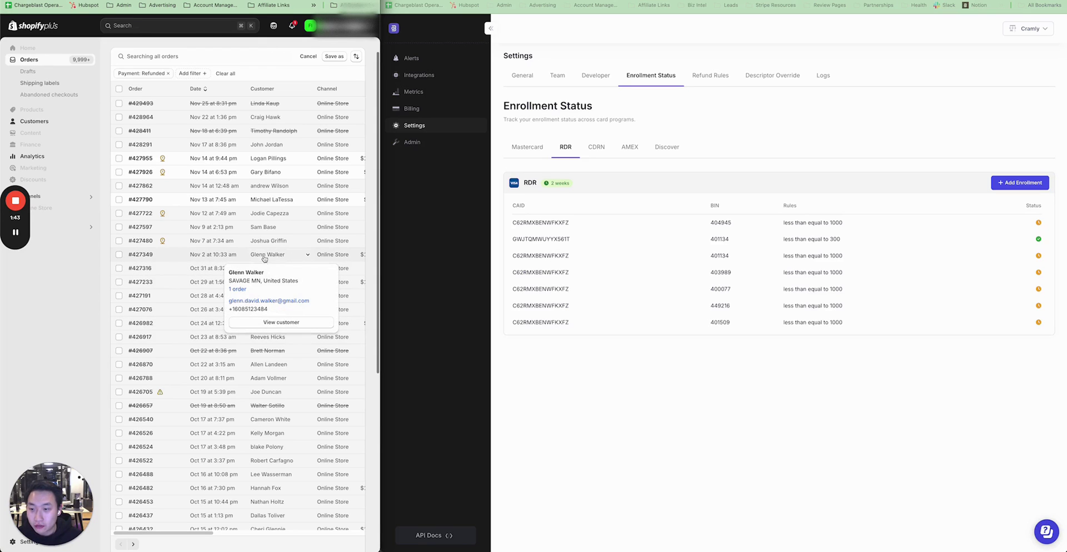
Step: Open the refunded order and select the Acquirer Reference Number in its $120.00 Visa refund entry
{"action": "left_click", "coordinate": [172, 260]}
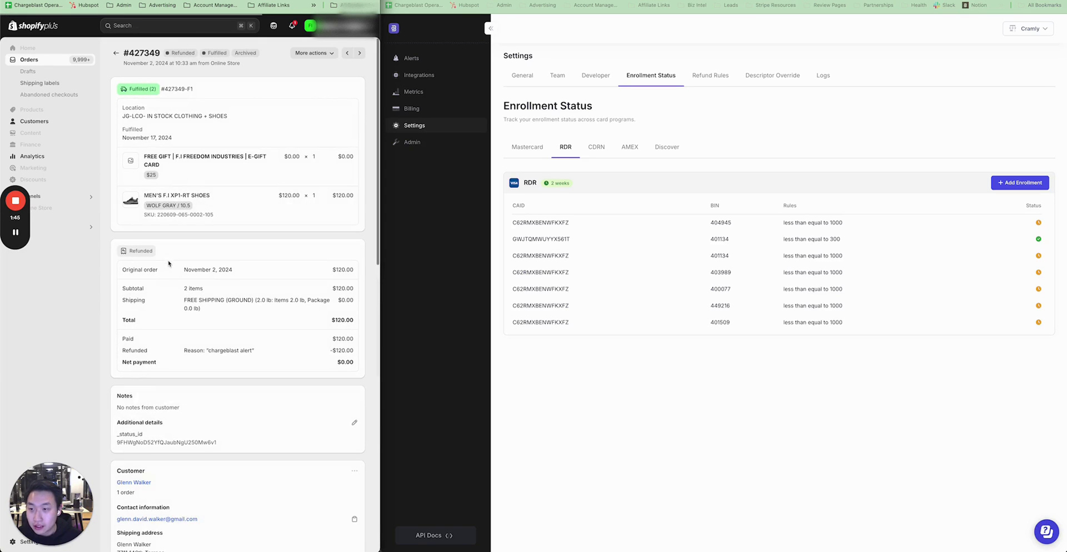
{"action": "scroll", "coordinate": [169, 261], "scroll_direction": "down", "scroll_amount": 5}
{"action": "scroll", "coordinate": [167, 269], "scroll_direction": "down", "scroll_amount": 7}
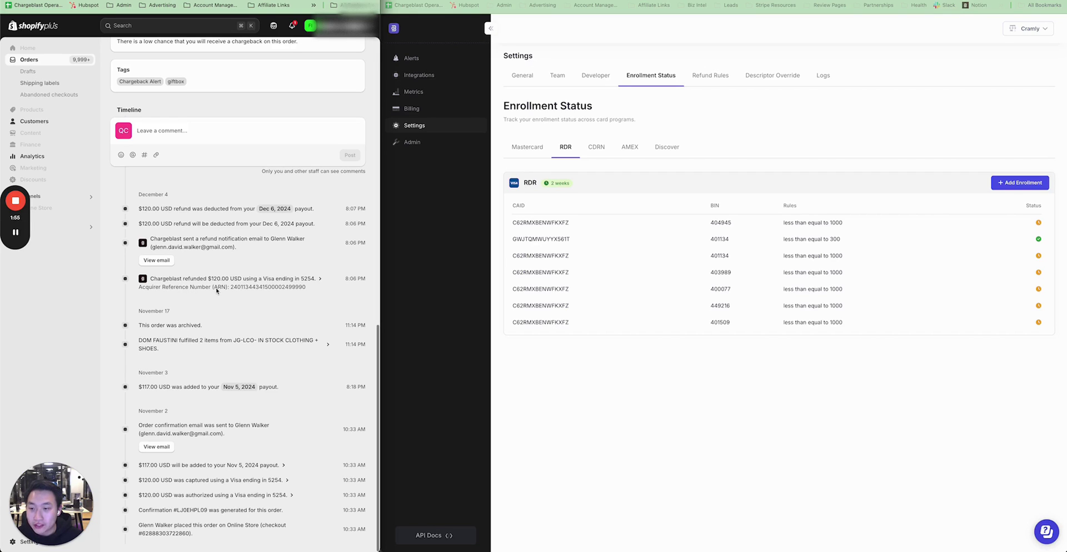
{"action": "left_click_drag", "start_coordinate": [231, 289], "coordinate": [308, 291]}
{"action": "key", "text": "ctrl+c"}
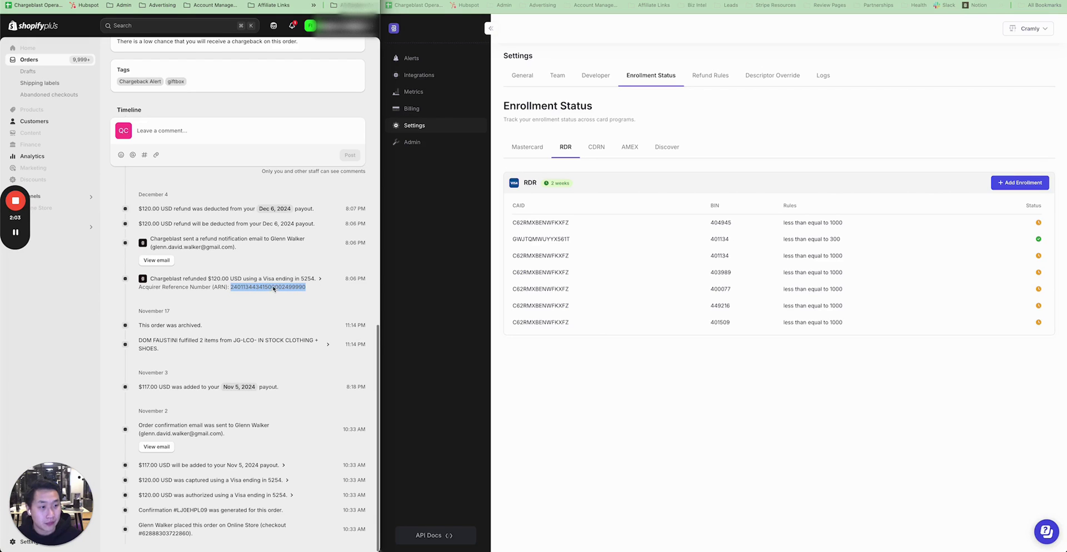
Step: Submit a new RDR enrollment containing the pasted Visa ARN from the refunded order
{"action": "left_click", "coordinate": [1000, 184]}
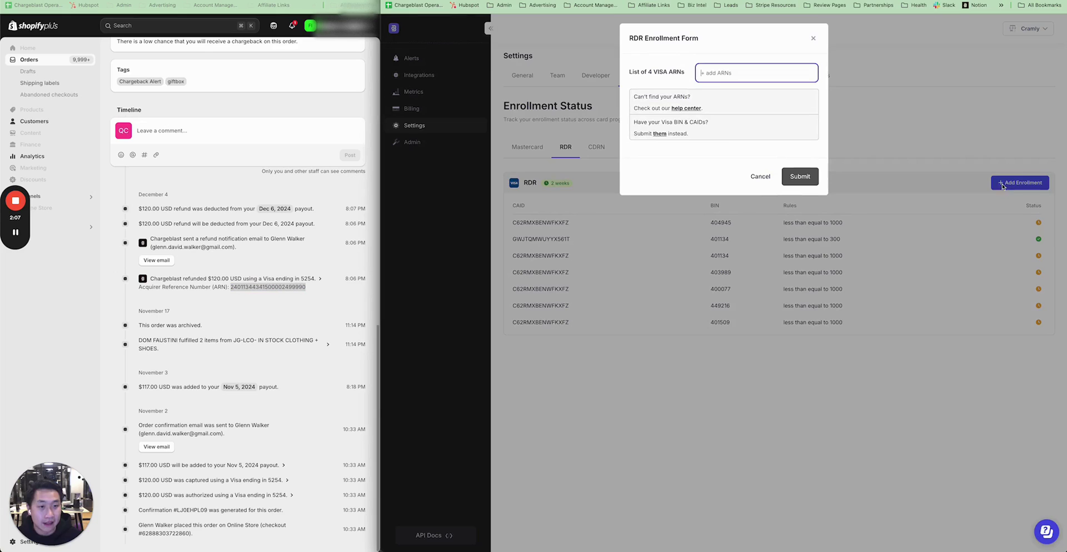
{"action": "key", "text": "ctrl+v"}
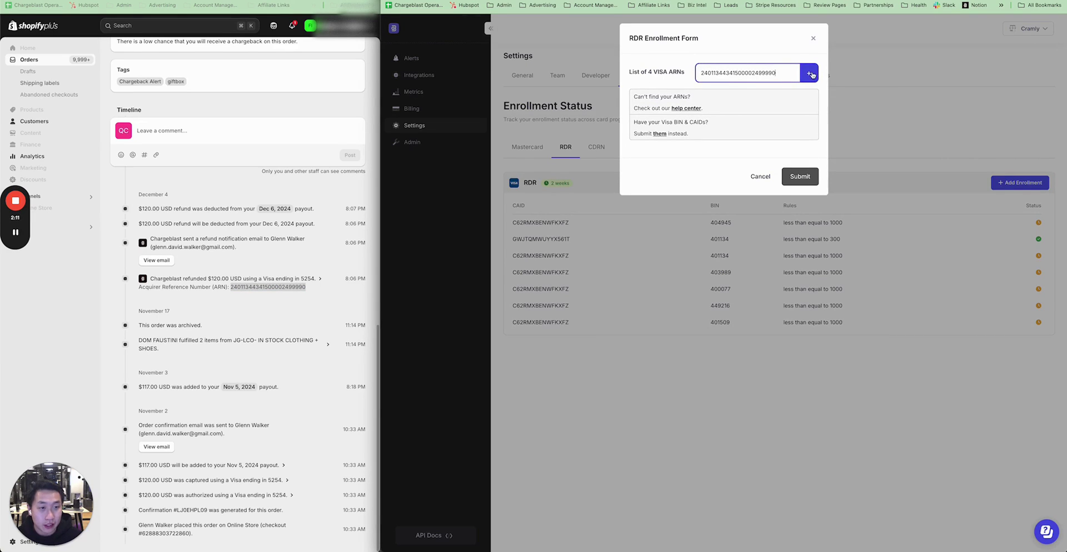
{"action": "left_click", "coordinate": [810, 74]}
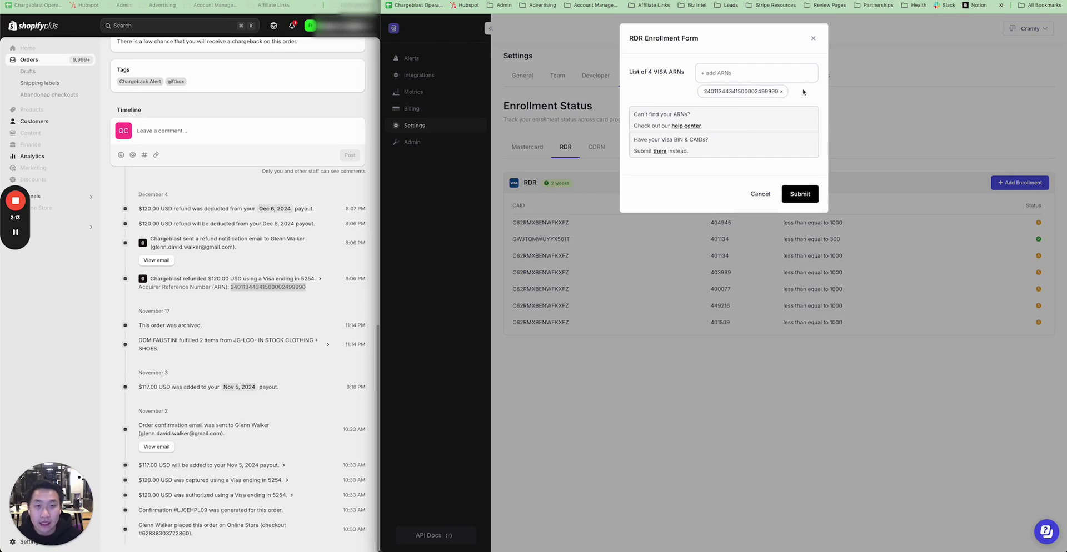
{"action": "left_click", "coordinate": [810, 195]}
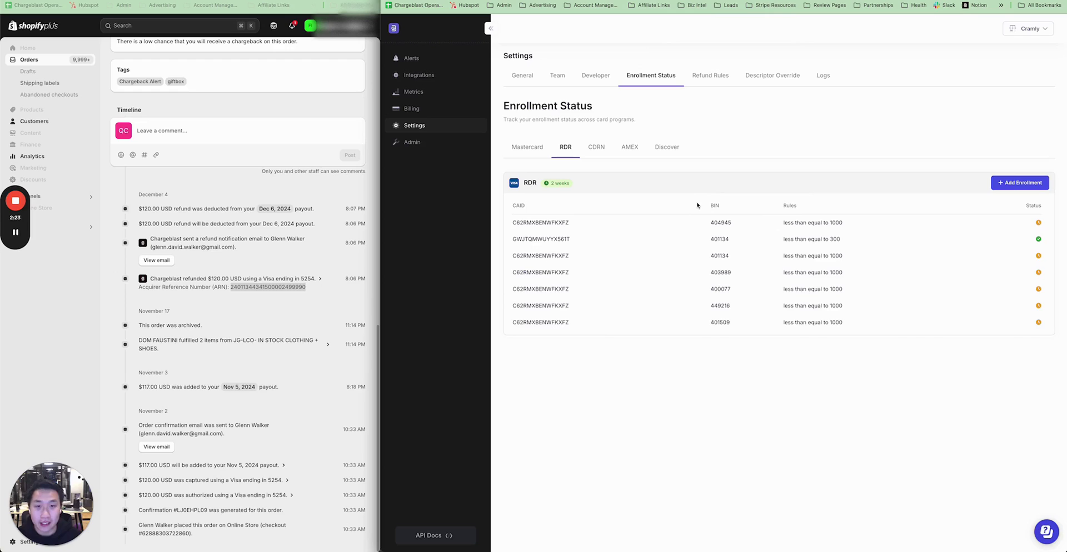
Step: Switch back to the 'mongle · Shopify Payments' browser window from Chrome's Dock menu
{"action": "mouse_move", "coordinate": [535, 549]}
{"action": "right_click", "coordinate": [581, 543]}
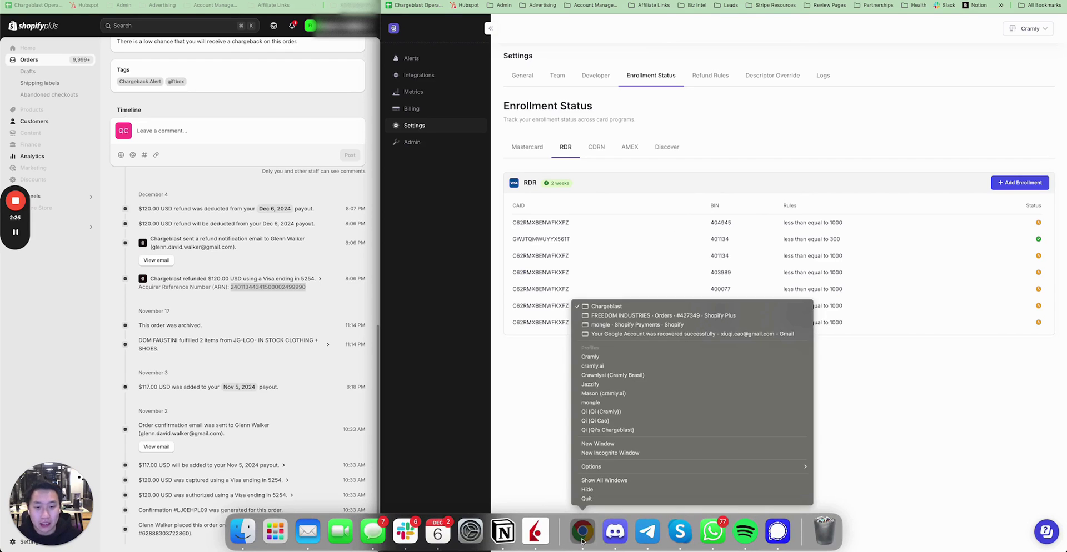
{"action": "left_click", "coordinate": [649, 324]}
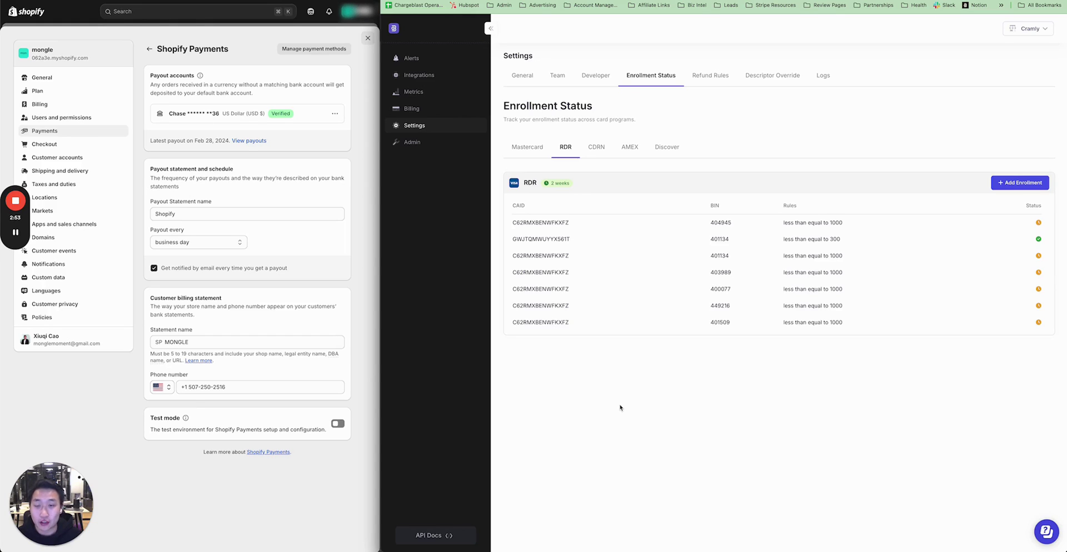
Step: Open Chargeblast's Shopify Accounts integration page listing two active stores, dismissing the new-connection popup
{"action": "left_click", "coordinate": [431, 77]}
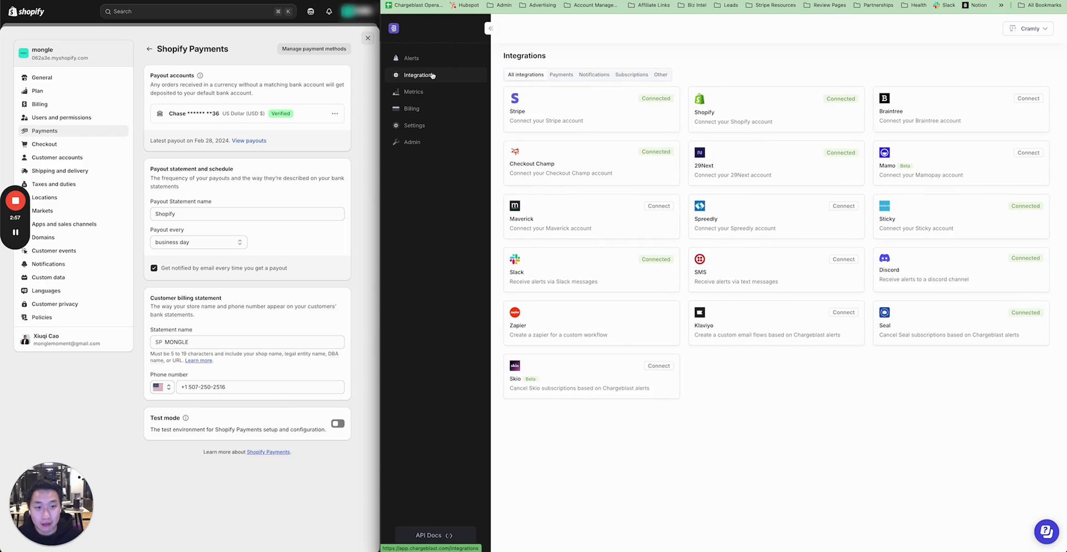
{"action": "left_click", "coordinate": [731, 105]}
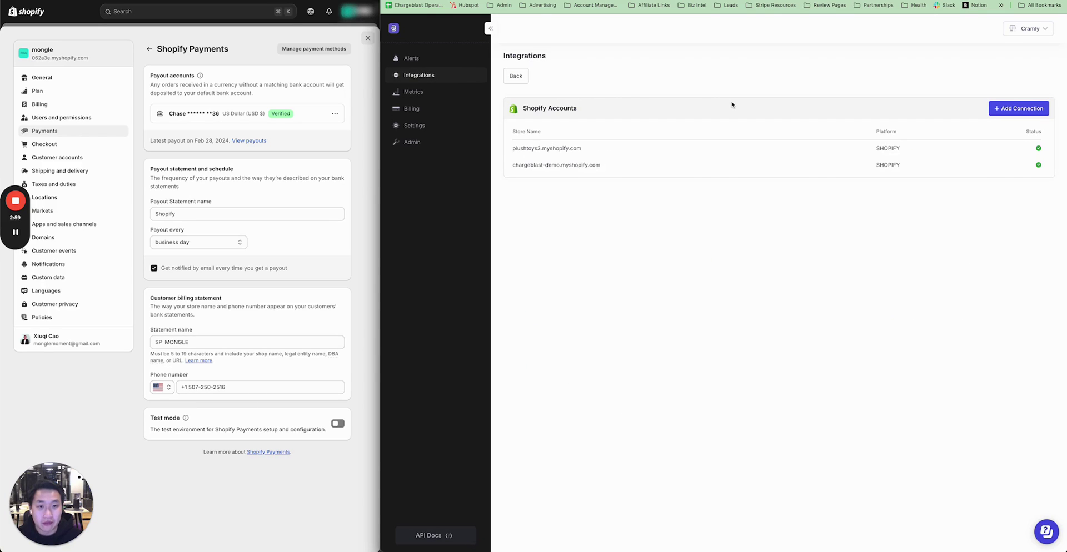
{"action": "left_click", "coordinate": [1041, 108]}
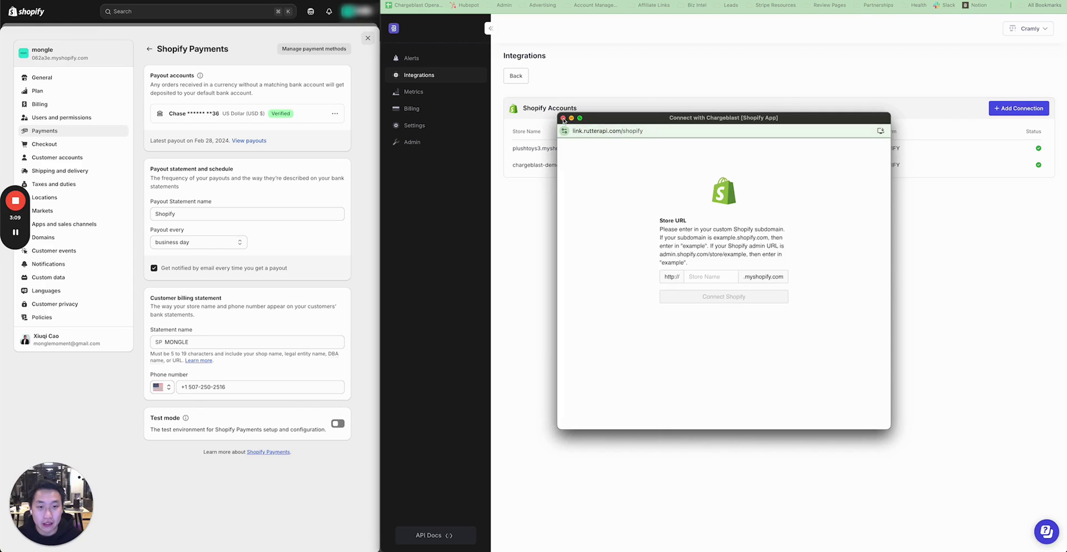
{"action": "left_click", "coordinate": [563, 118]}
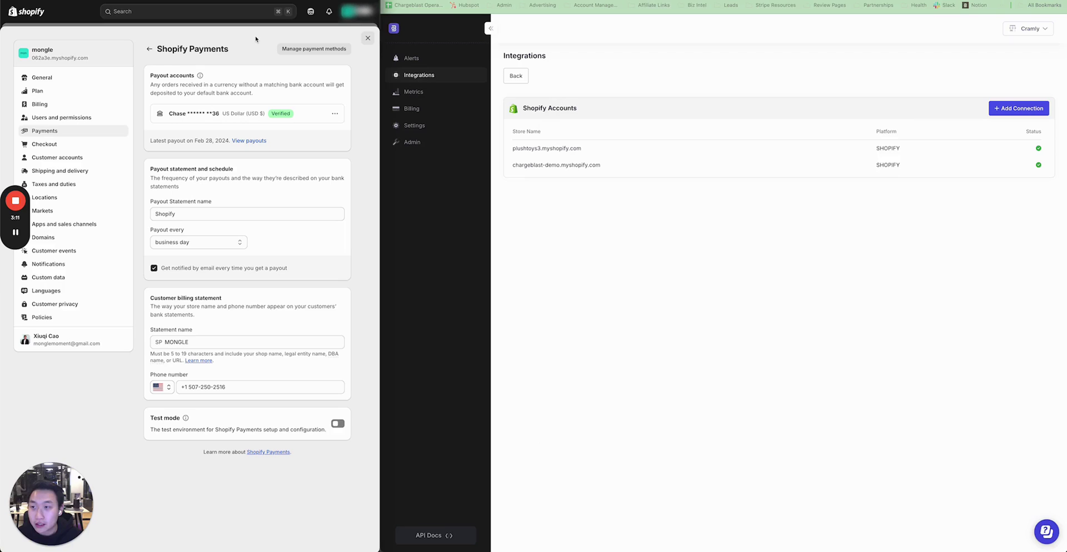
Step: Open the 062a3e.myshopify.com domain from Shopify's Domains settings and select its 062a3e subdomain
{"action": "left_click", "coordinate": [241, 11]}
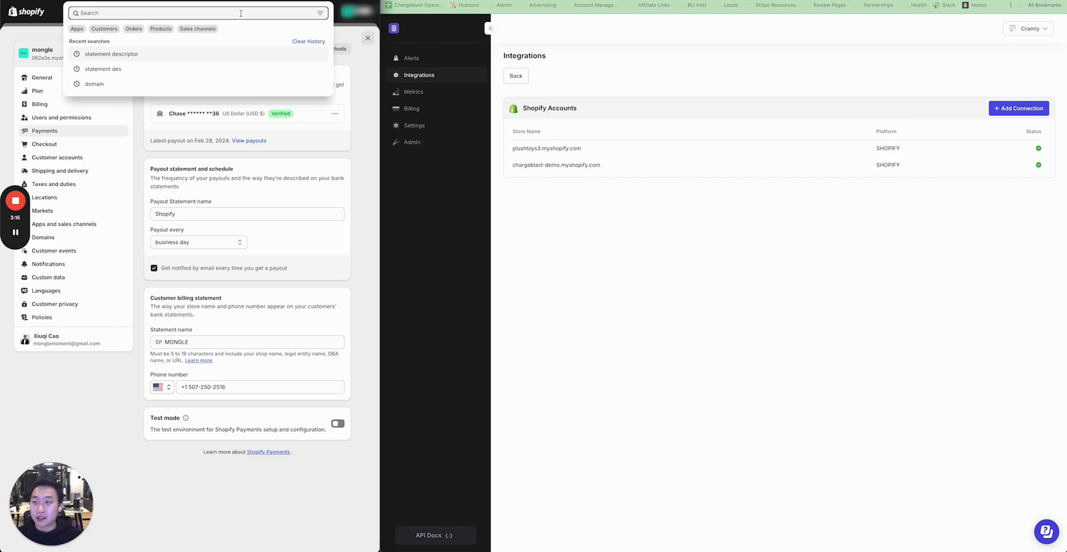
{"action": "type", "text": "domains"}
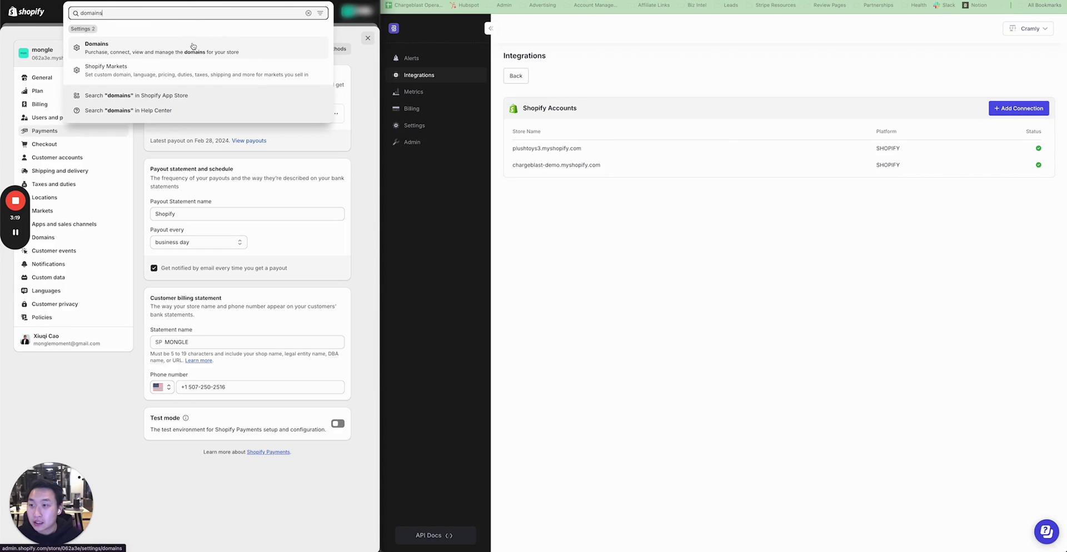
{"action": "left_click", "coordinate": [193, 46]}
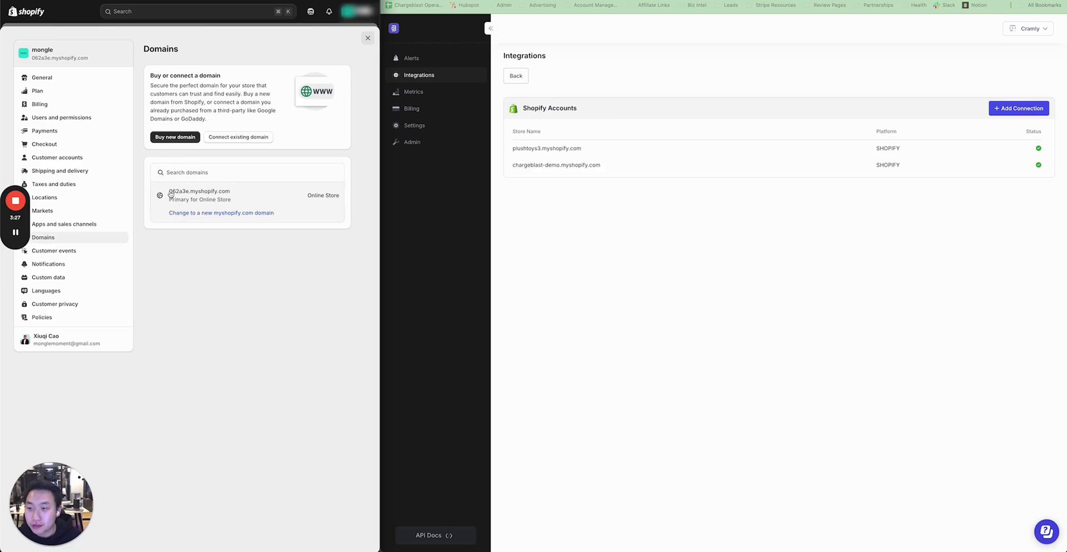
{"action": "left_click", "coordinate": [184, 195]}
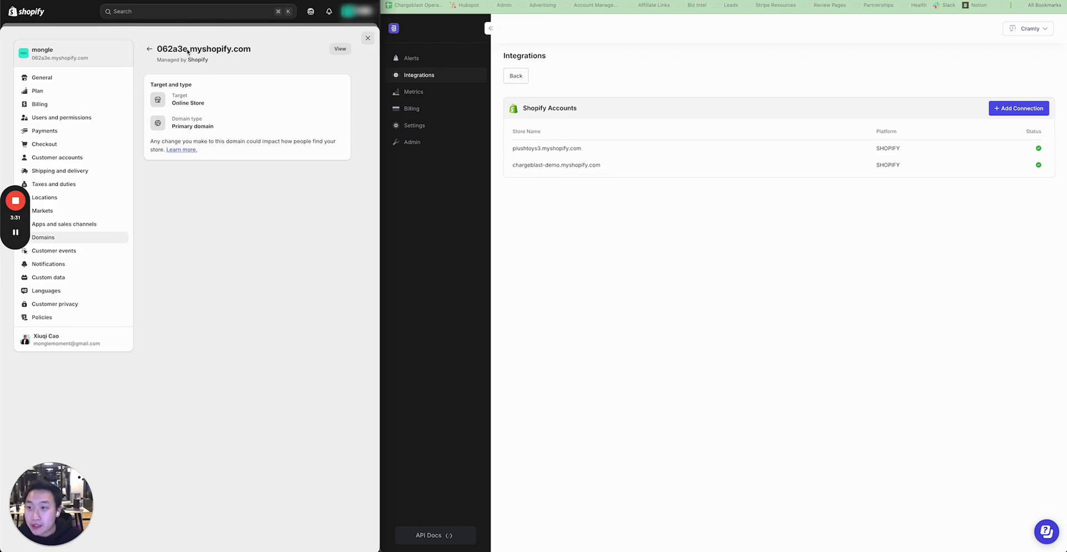
{"action": "left_click_drag", "start_coordinate": [188, 51], "coordinate": [160, 52]}
{"action": "key", "text": "super+c"}
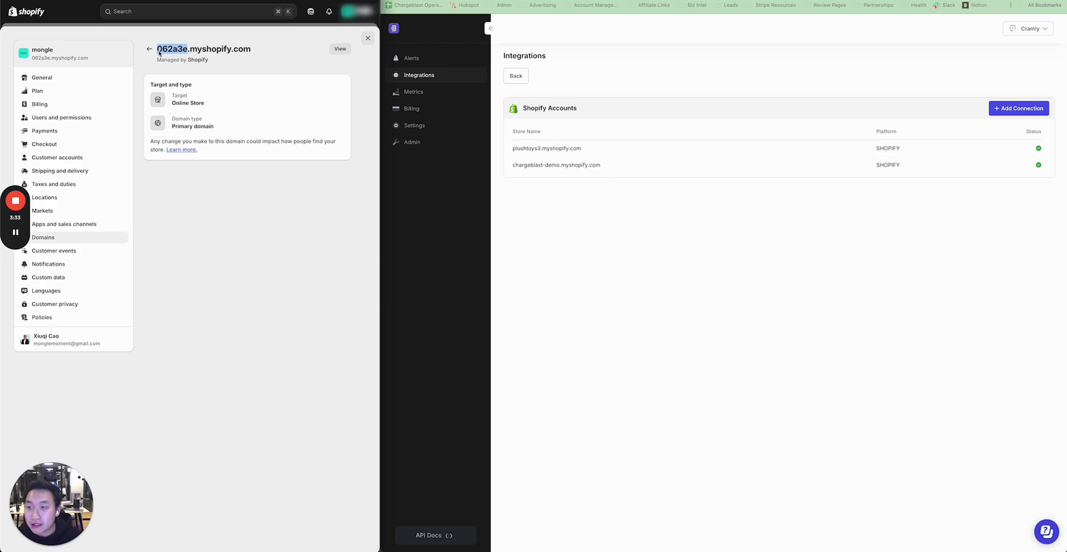
Step: Try connecting the 062a3e store as a new Shopify Store URL, then dismiss the Unauthorized Access error
{"action": "left_click", "coordinate": [916, 292]}
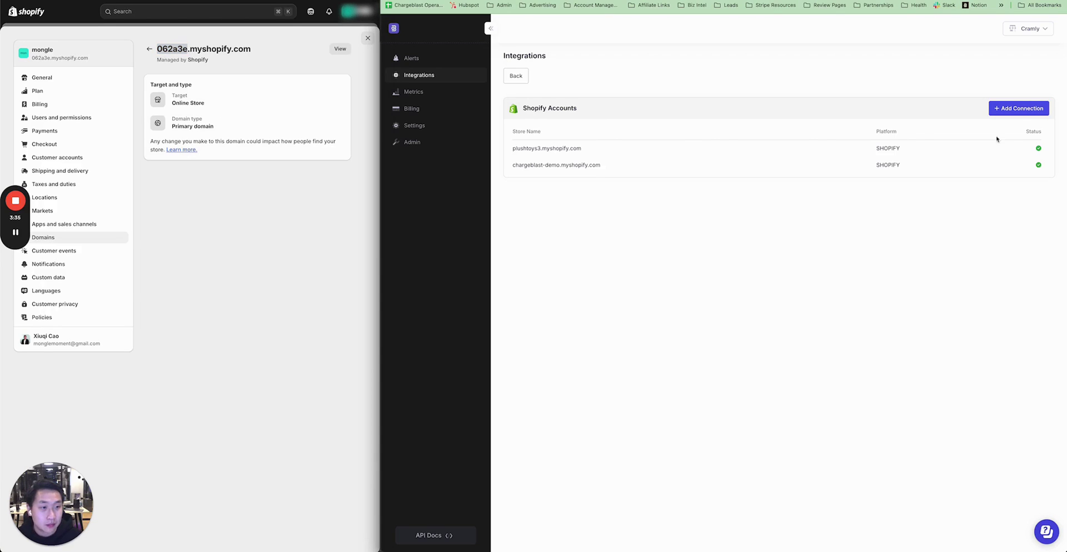
{"action": "left_click", "coordinate": [1026, 109]}
{"action": "left_click", "coordinate": [717, 277]}
{"action": "key", "text": "super+v"}
{"action": "left_click", "coordinate": [720, 300]}
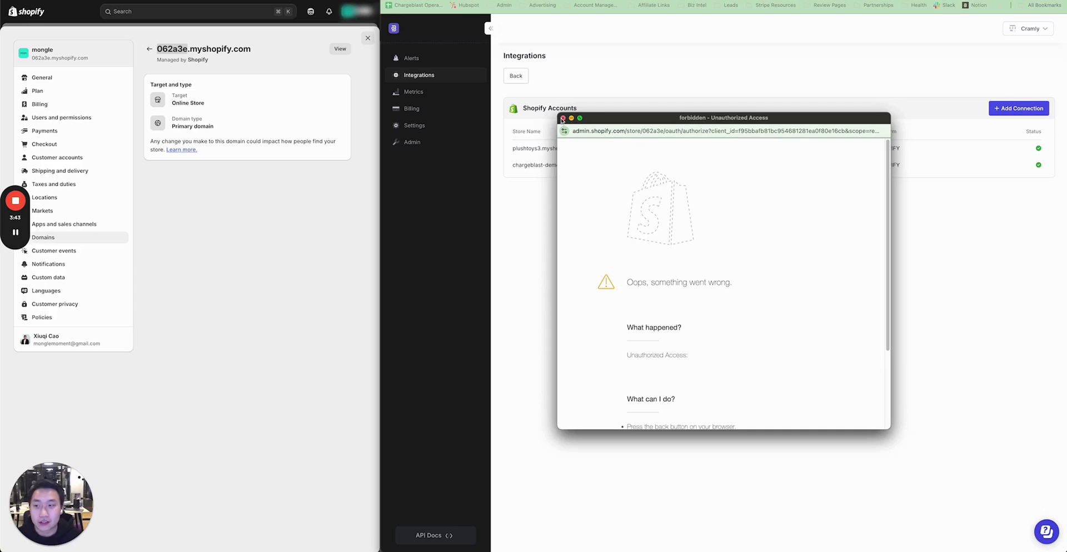
{"action": "left_click", "coordinate": [562, 119]}
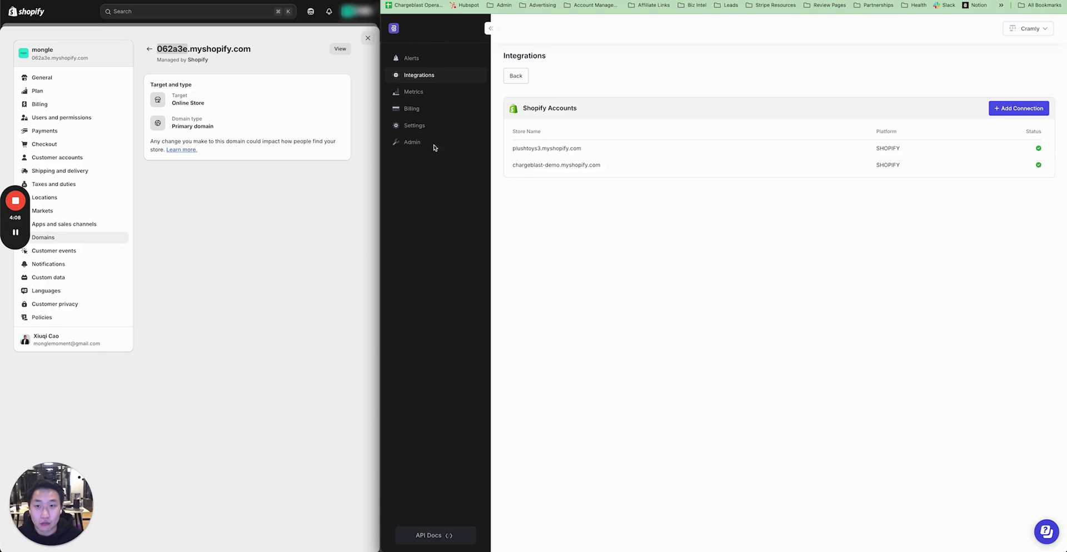
{"action": "left_click", "coordinate": [422, 60]}
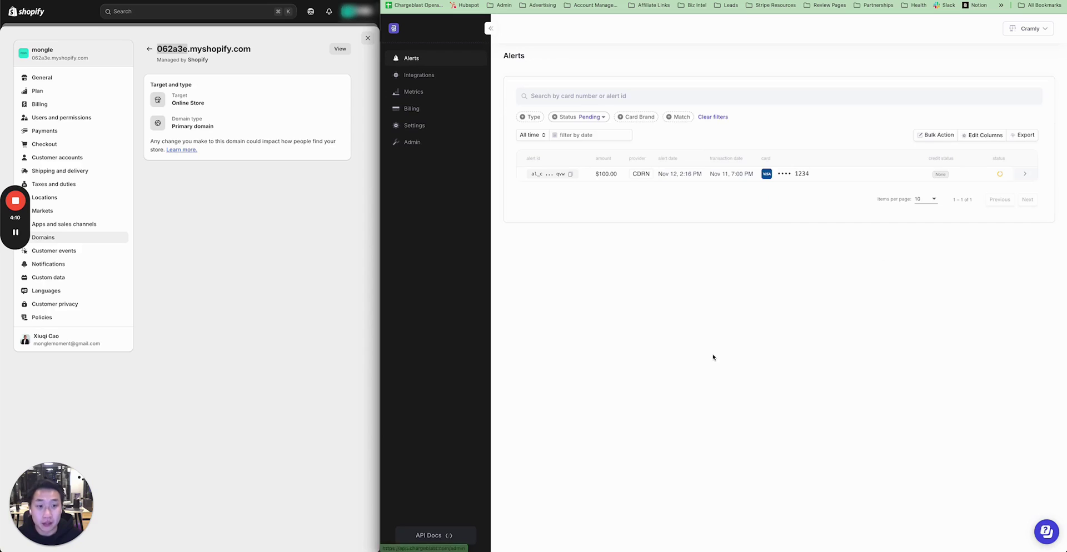